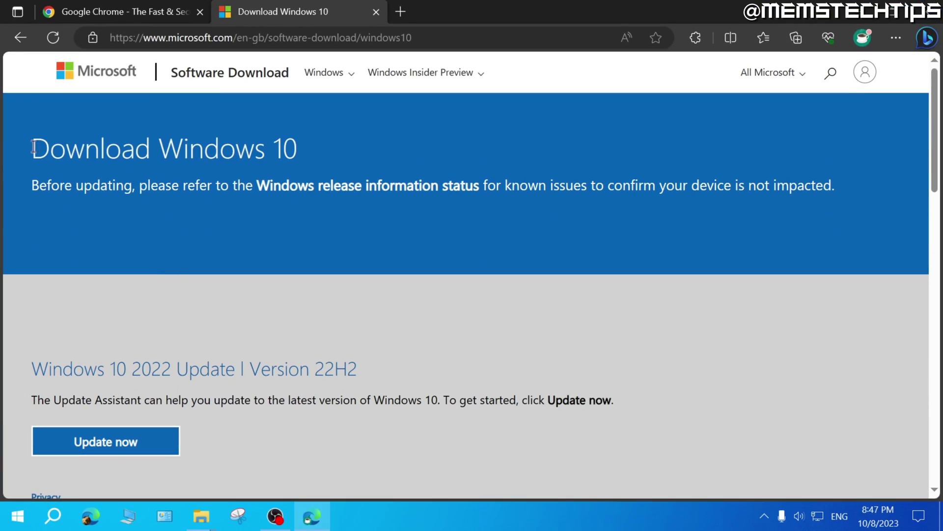
# Step: Highlight the Download Windows 10 heading on Microsoft's software-download page
pyautogui.moveTo(33, 147); pyautogui.dragTo(319, 156)
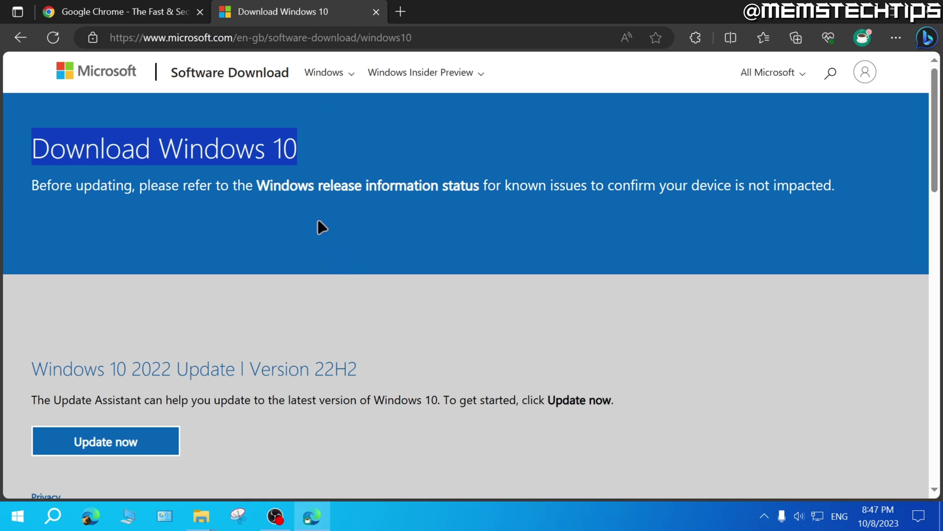
# Step: Highlight the Create Windows 10 installation media heading, check the Chrome tab, then clear the highlight
pyautogui.scroll(-10, 320, 225)
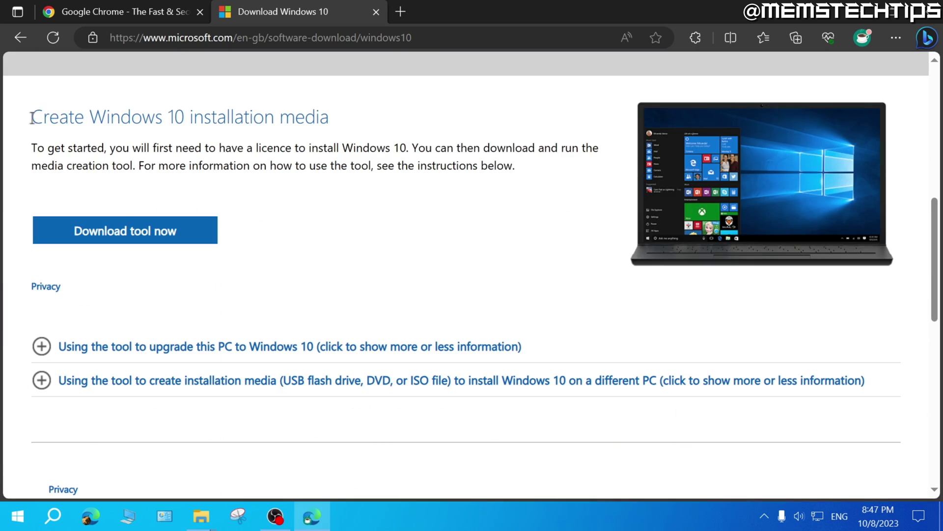
pyautogui.moveTo(32, 118); pyautogui.dragTo(329, 118)
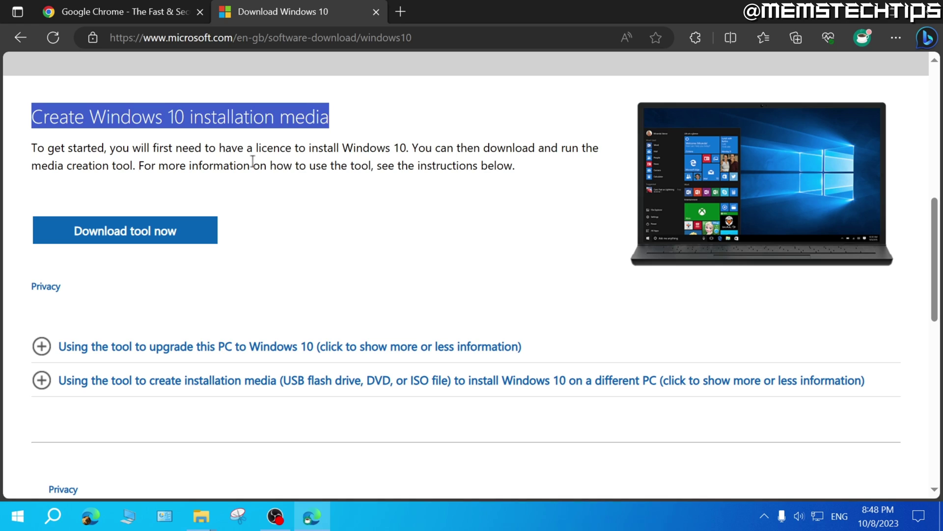
pyautogui.click(132, 13)
pyautogui.click(336, 119)
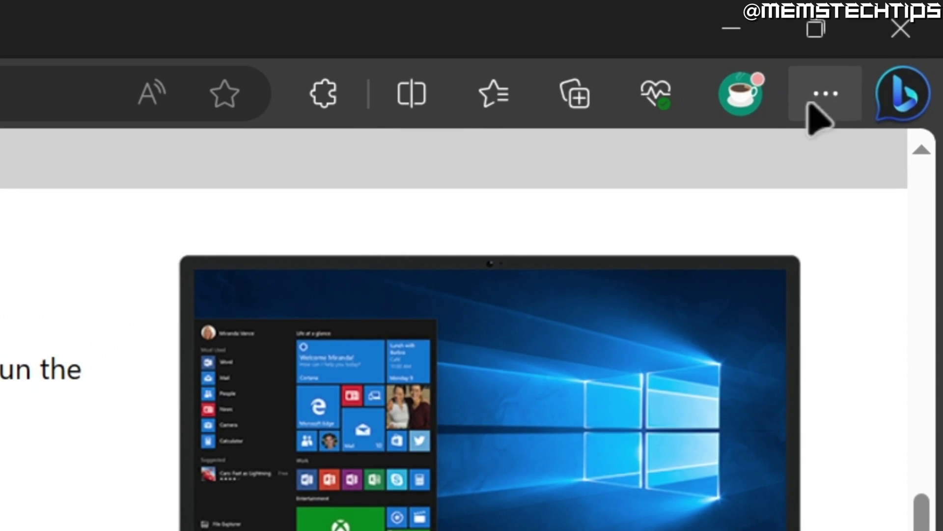
# Step: Open Edge DevTools via More tools > Developer tools, then summon them again with F12
pyautogui.click(896, 38)
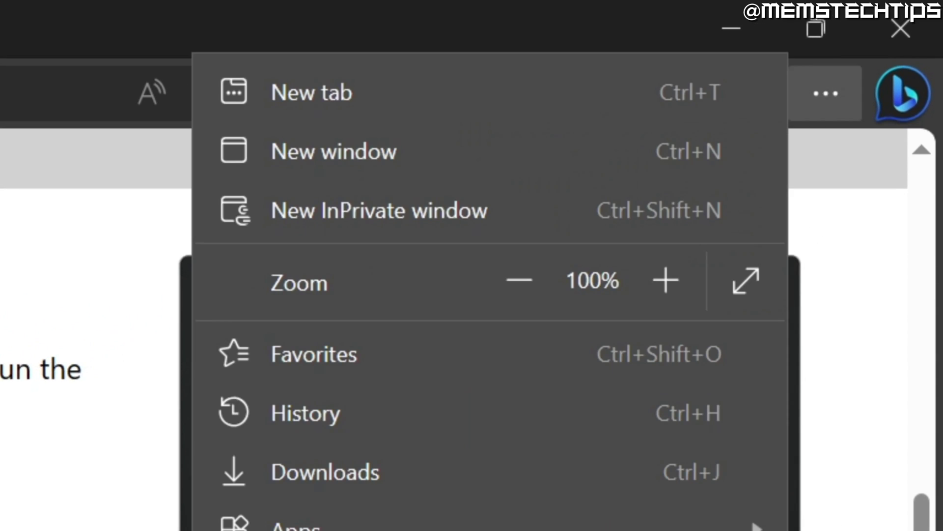
pyautogui.moveTo(531, 430)
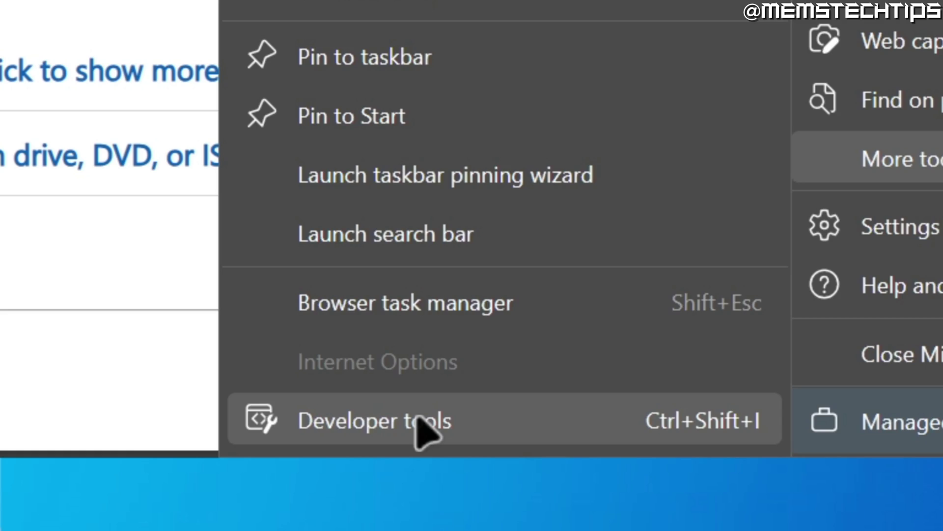
pyautogui.click(420, 424)
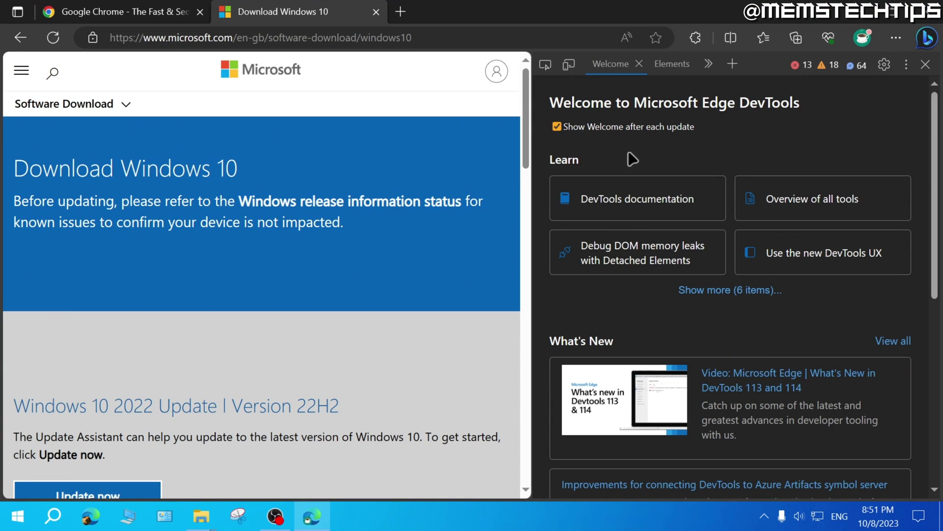
pyautogui.press('F12')
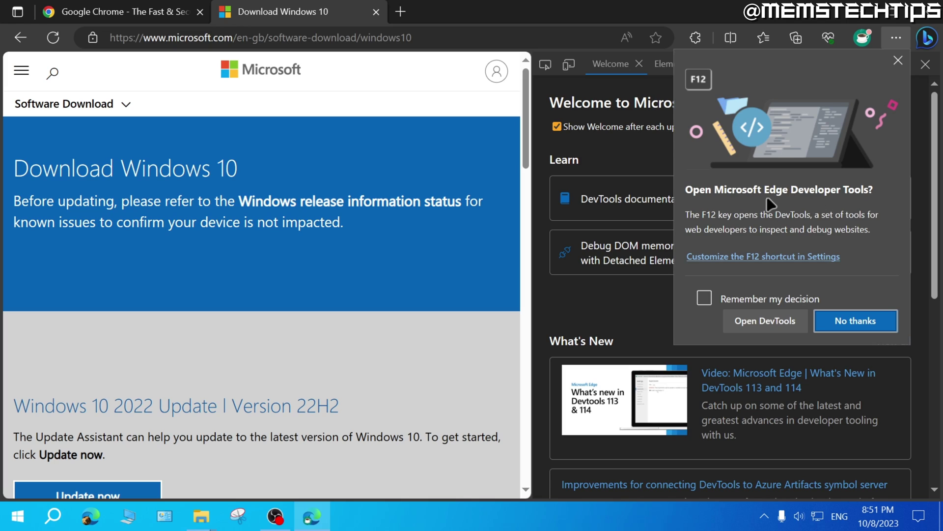
# Step: Confirm opening DevTools, then add the Network conditions tool from DevTools' More tools menu
pyautogui.click(752, 324)
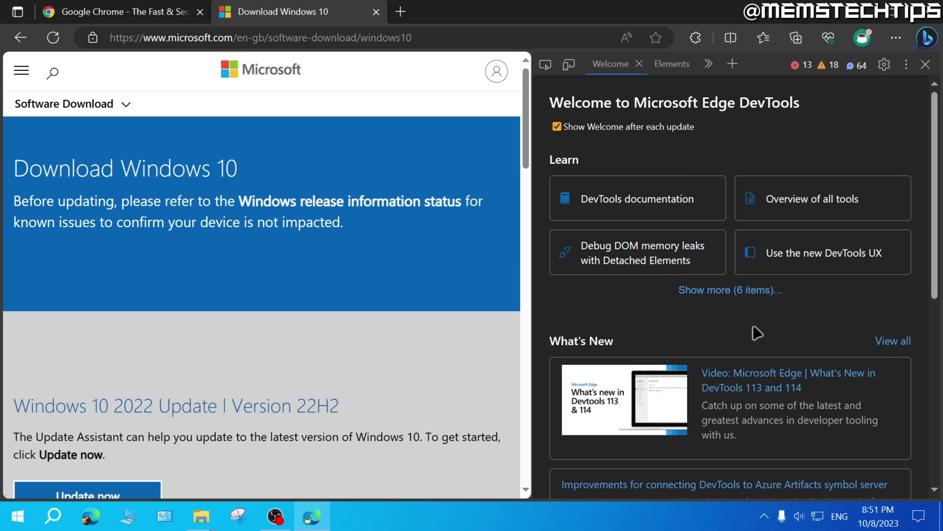
pyautogui.scroll(-6, 772, 344)
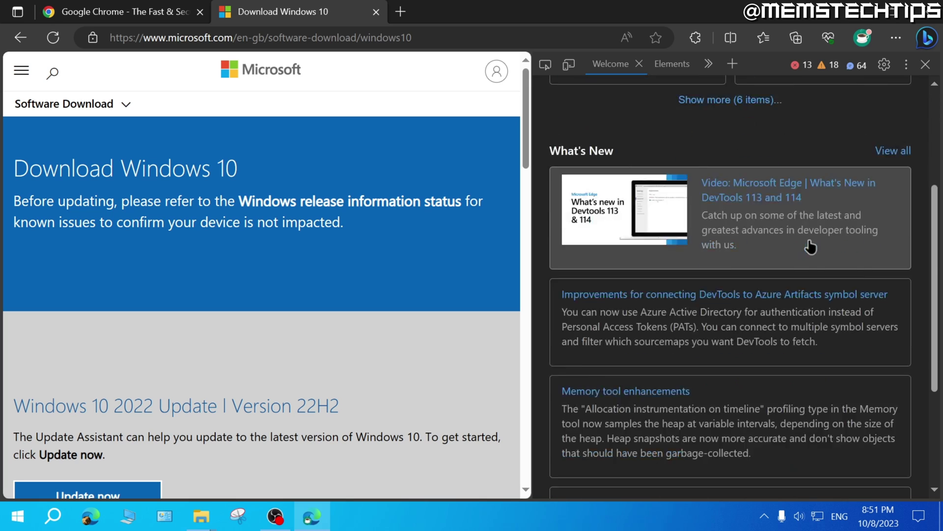
pyautogui.scroll(6, 784, 322)
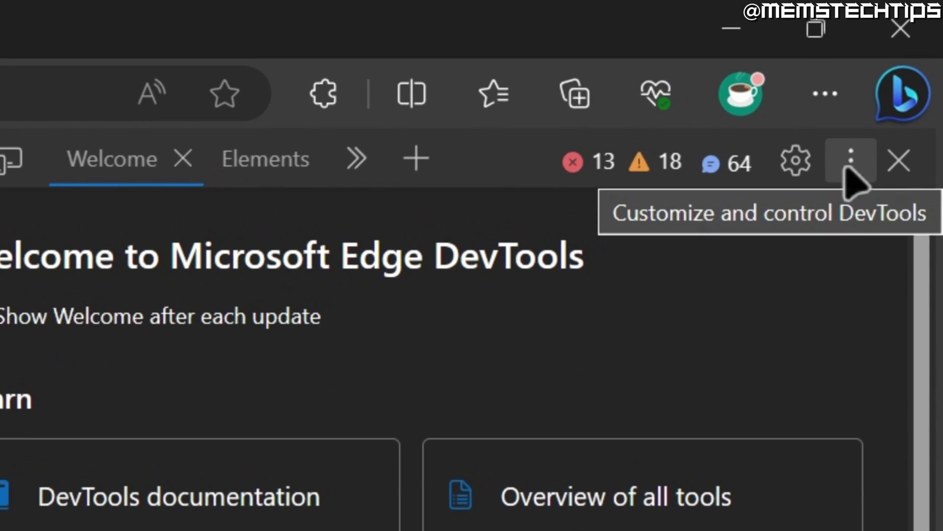
pyautogui.click(850, 168)
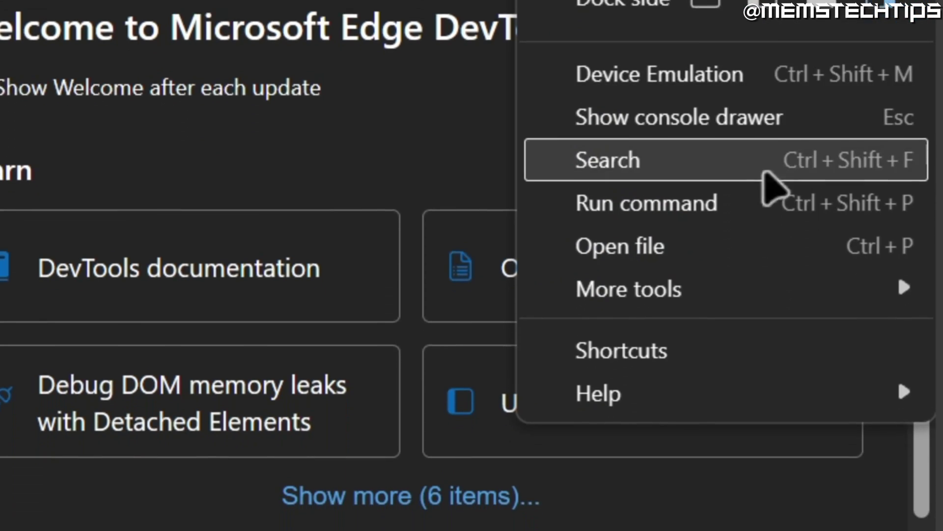
pyautogui.moveTo(674, 510)
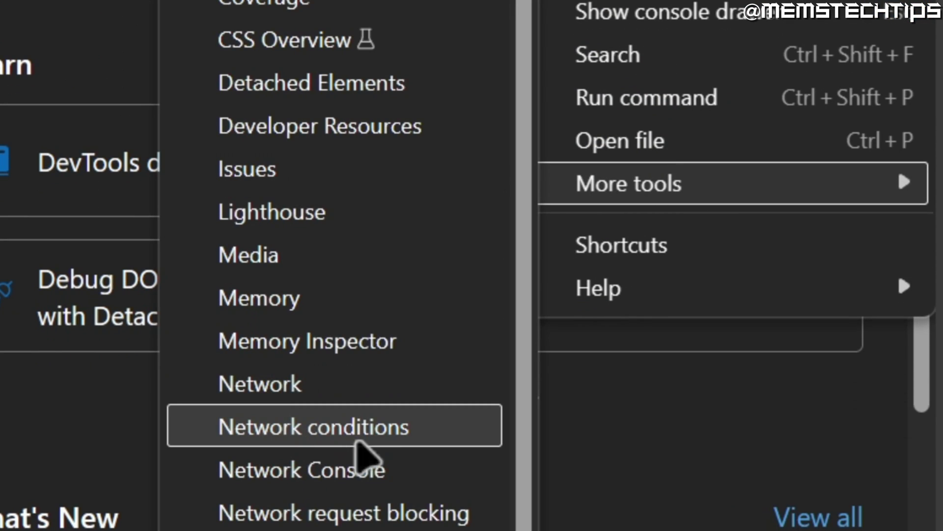
pyautogui.click(419, 440)
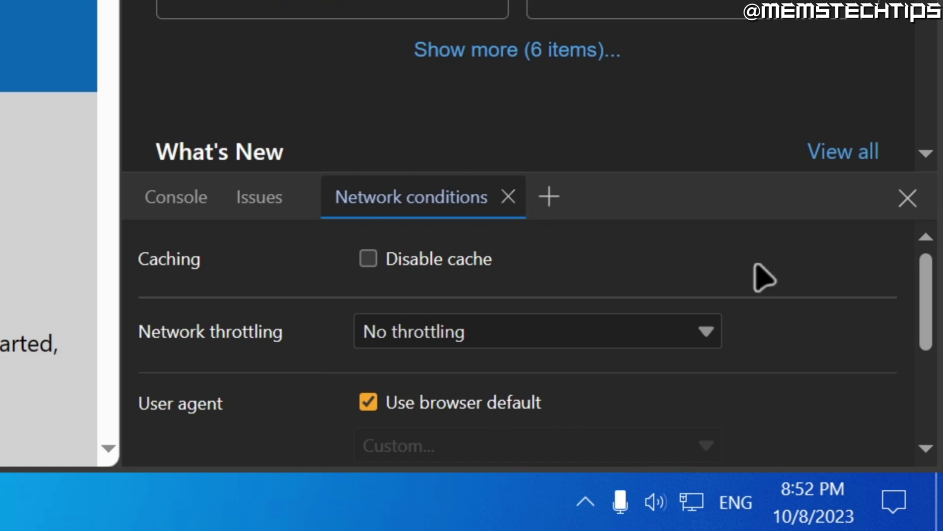
# Step: Replace the browser-default user agent with the BlackBerry — BB10 preset in Network conditions
pyautogui.moveTo(929, 287); pyautogui.dragTo(927, 326)
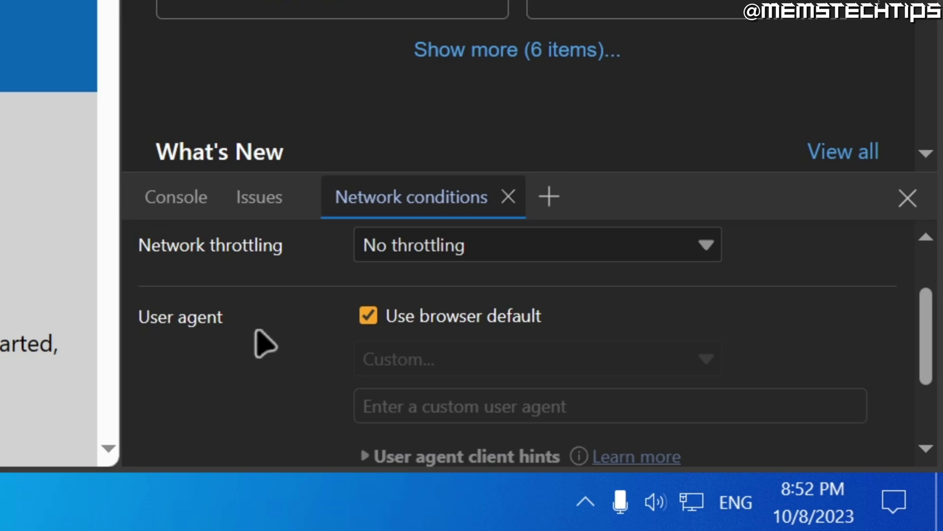
pyautogui.click(368, 316)
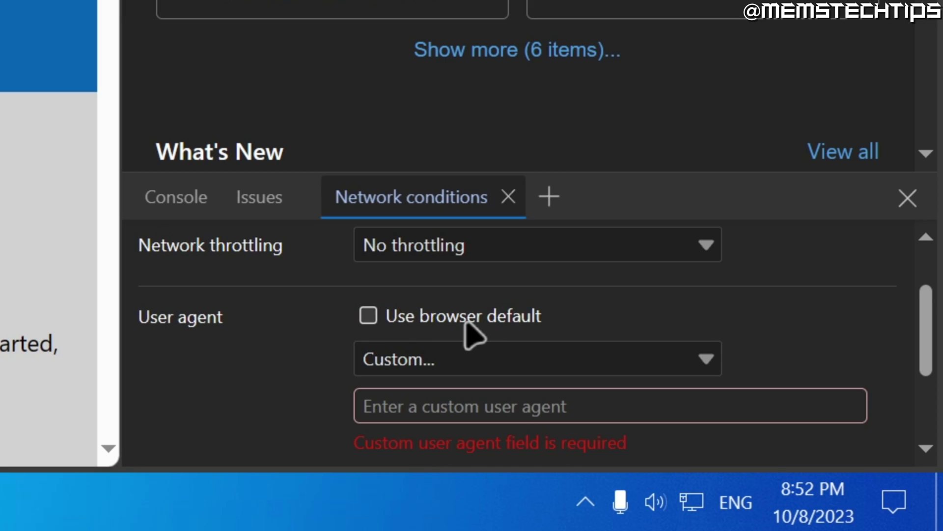
pyautogui.click(605, 361)
pyautogui.click(706, 372)
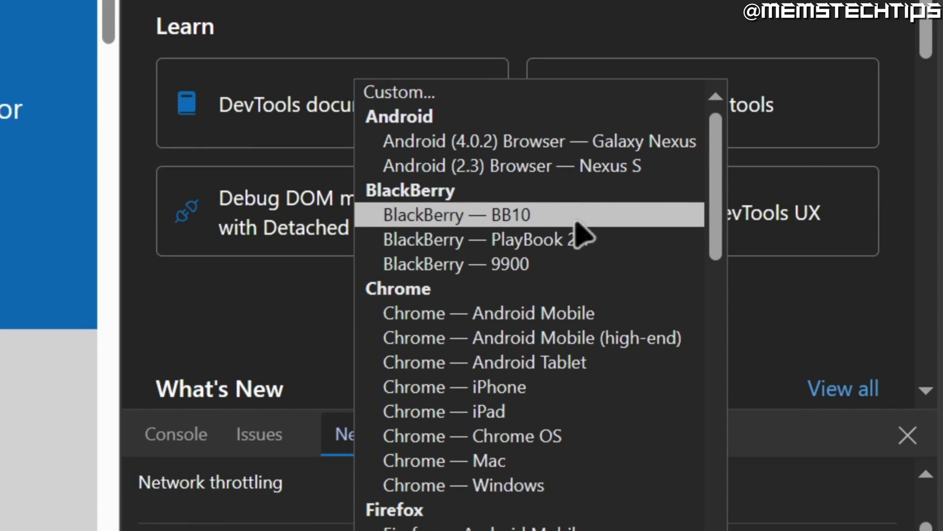
pyautogui.click(568, 216)
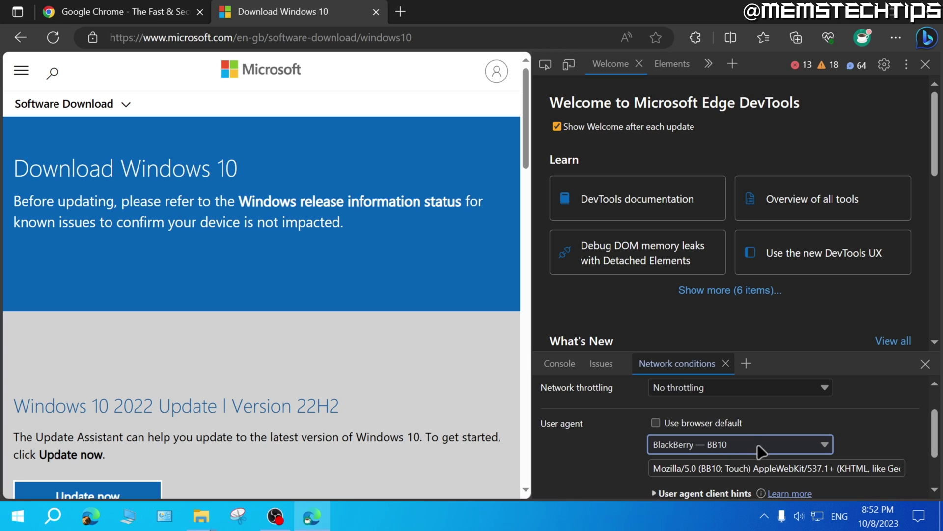
pyautogui.click(49, 43)
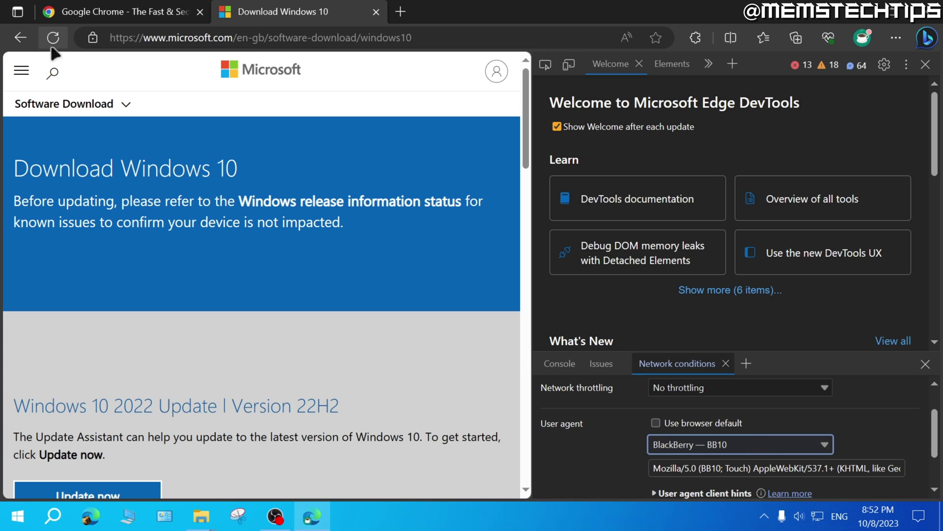
# Step: Reload to get the ISO File page, then scroll down to the Select edition list
pyautogui.click(55, 42)
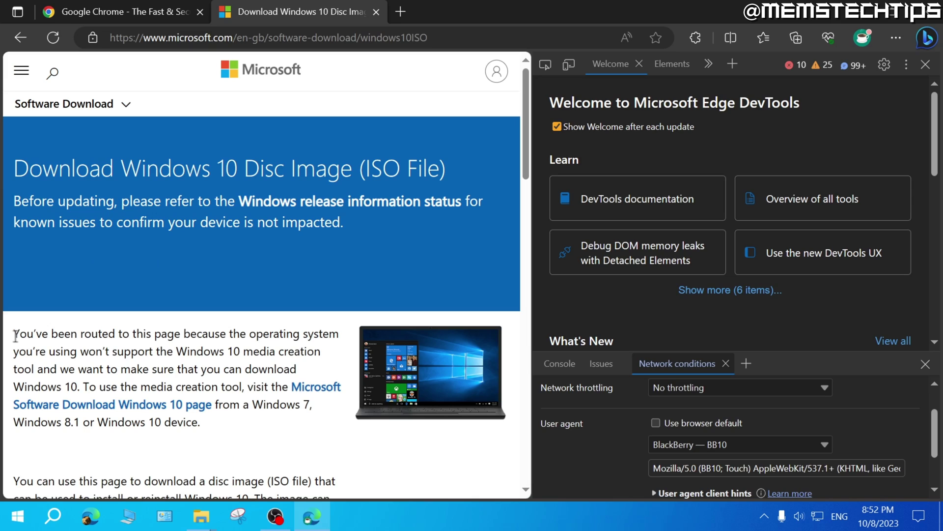
pyautogui.moveTo(15, 336); pyautogui.dragTo(30, 368)
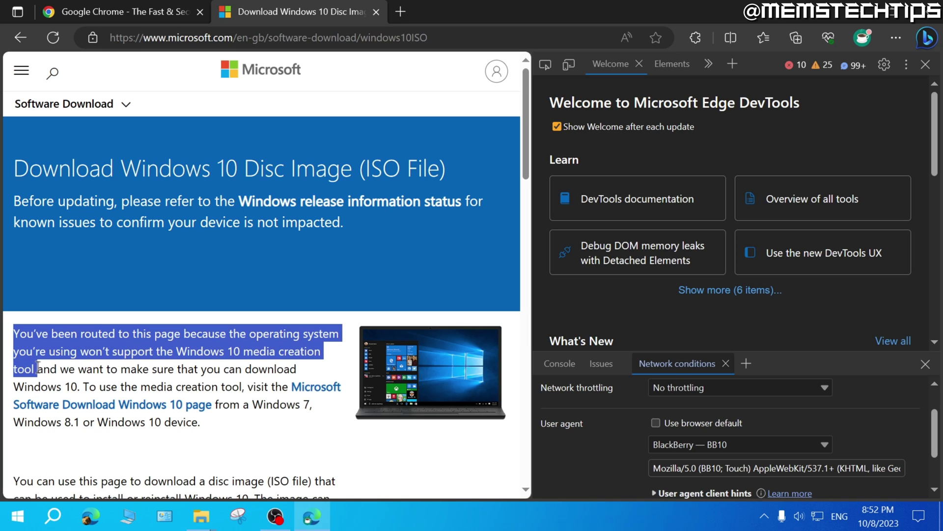
pyautogui.click(50, 351)
pyautogui.scroll(-6, 186, 361)
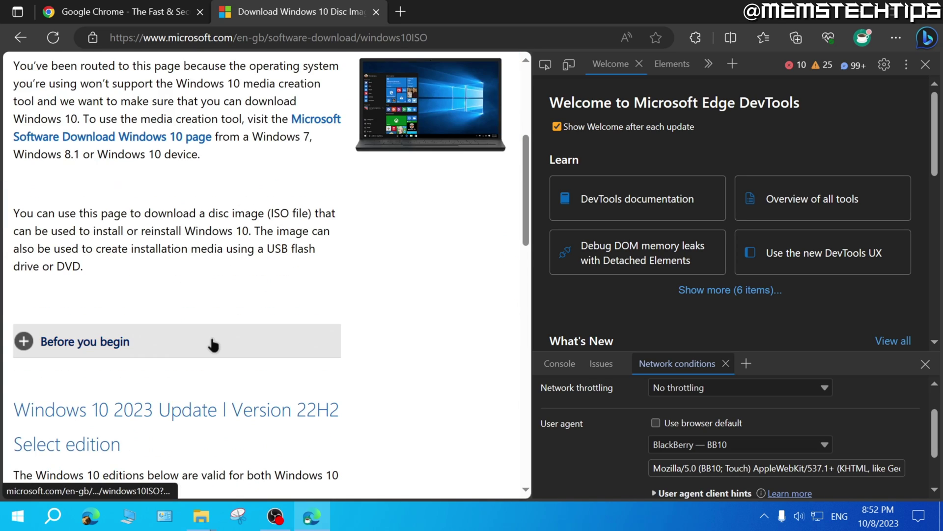
pyautogui.scroll(-4, 210, 334)
pyautogui.scroll(-1, 212, 321)
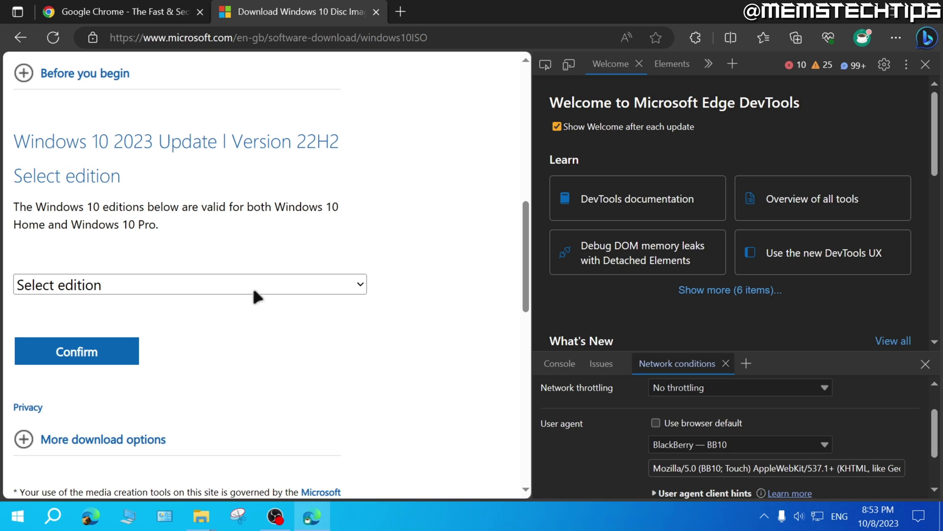
# Step: Select and confirm the Windows 10 (multi-edition ISO) edition
pyautogui.click(290, 285)
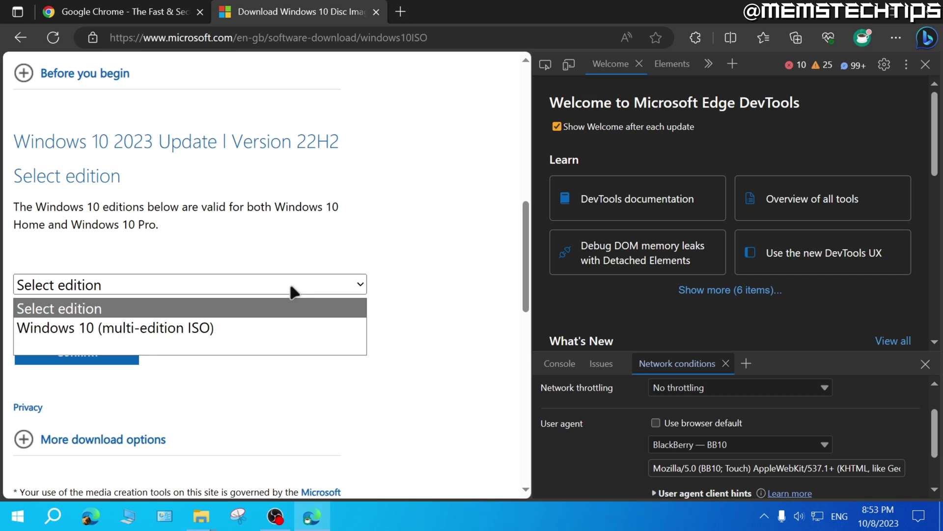
pyautogui.click(84, 327)
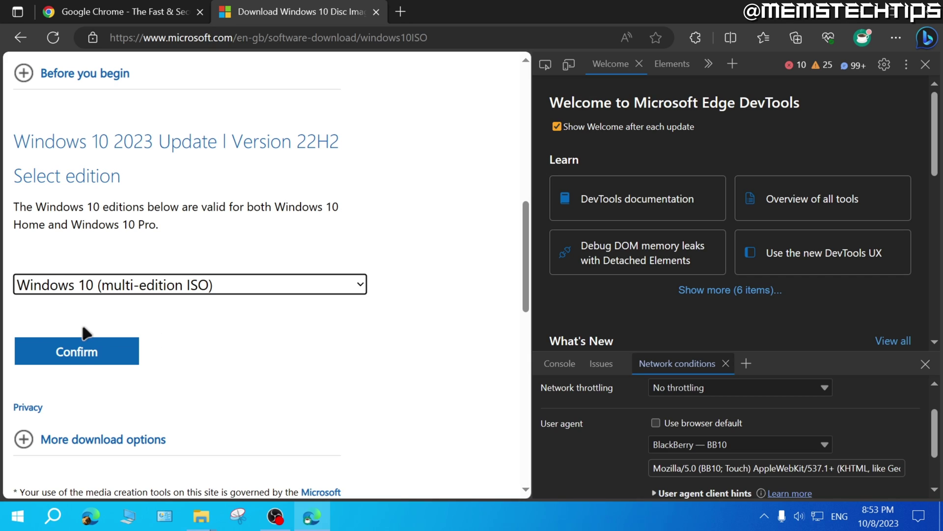
pyautogui.click(111, 350)
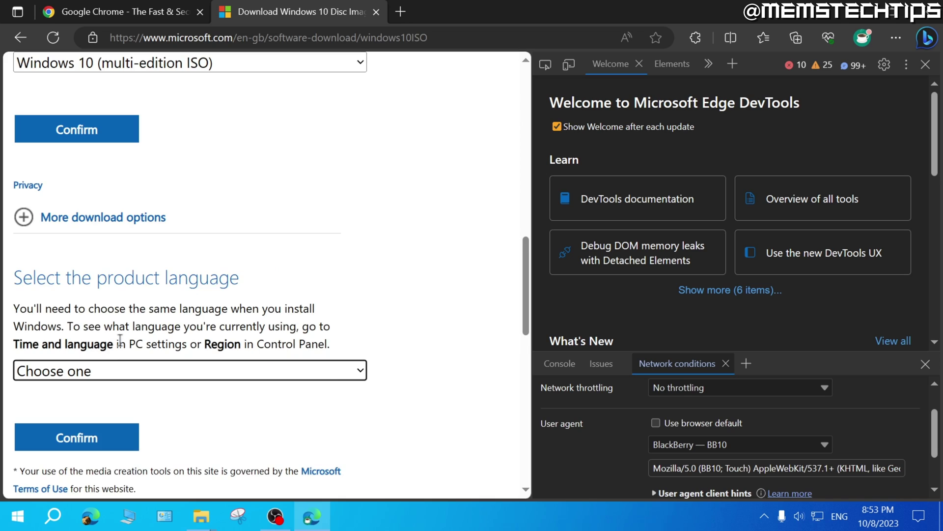
# Step: Peek at the product language list, then highlight the hint about checking your current language
pyautogui.click(313, 380)
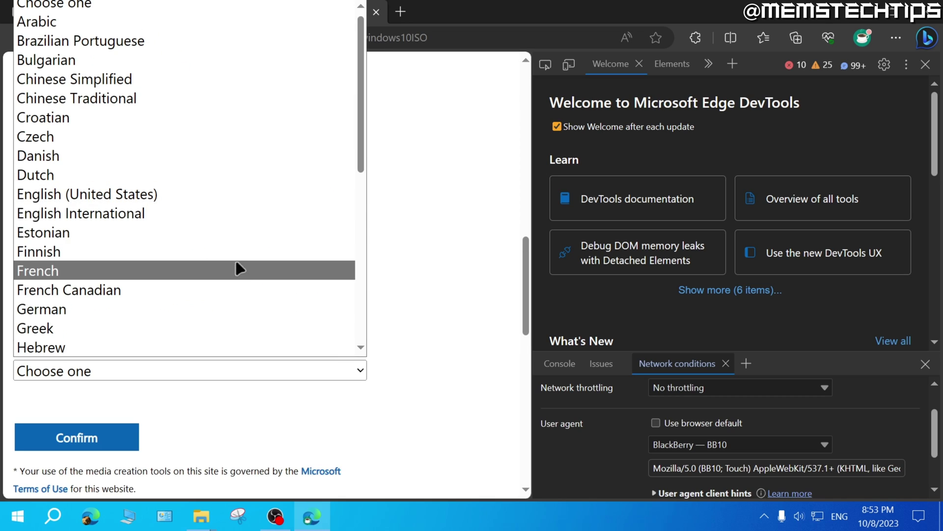
pyautogui.click(411, 368)
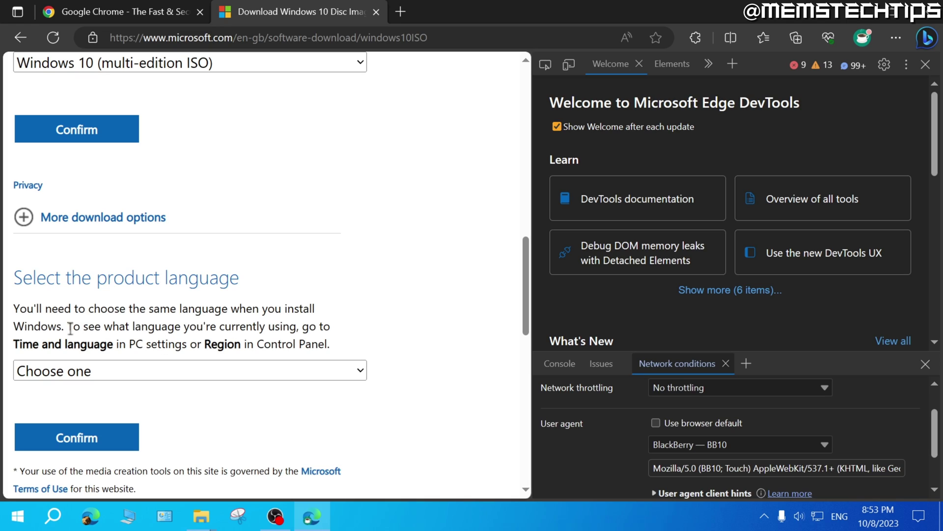
pyautogui.moveTo(70, 328); pyautogui.dragTo(330, 345)
pyautogui.click(330, 347)
# Step: Check the PC's region under Settings > Time & Language > Region, opened from Win+X
pyautogui.rightClick(18, 522)
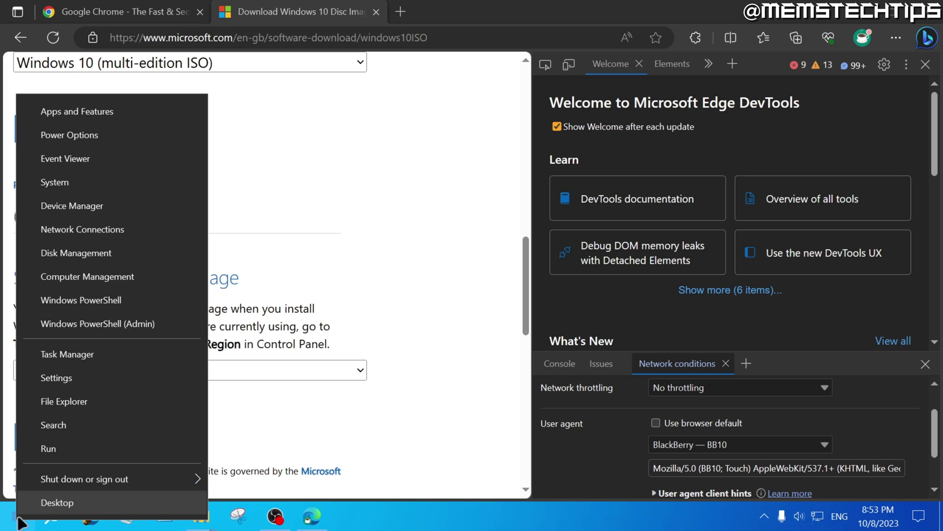
pyautogui.click(120, 383)
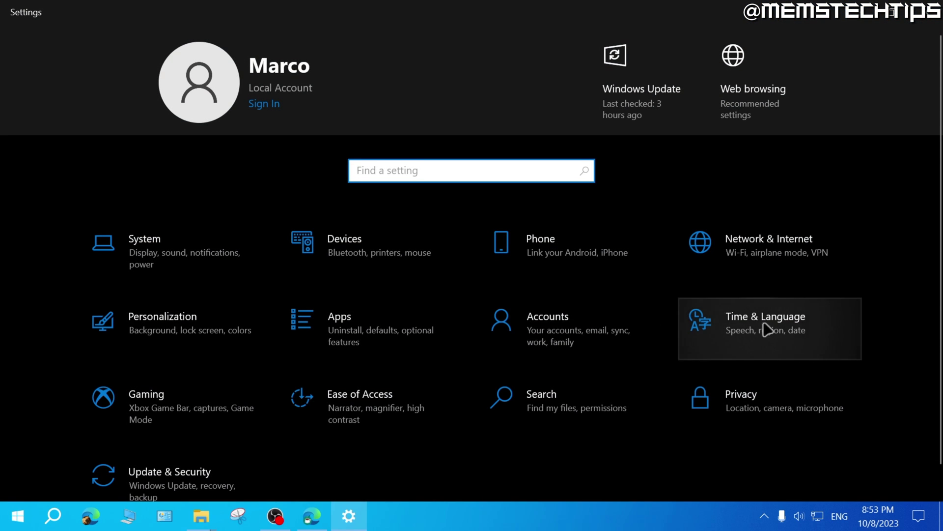
pyautogui.click(771, 329)
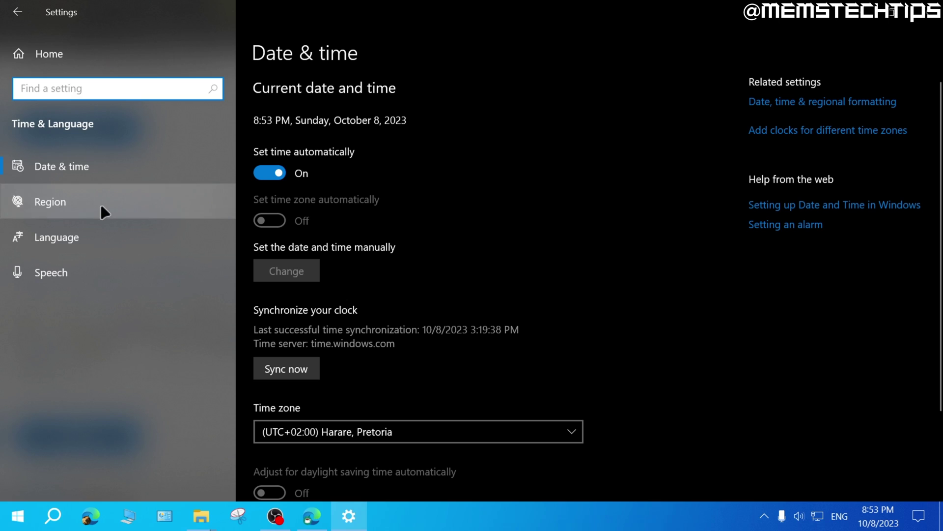
pyautogui.click(74, 202)
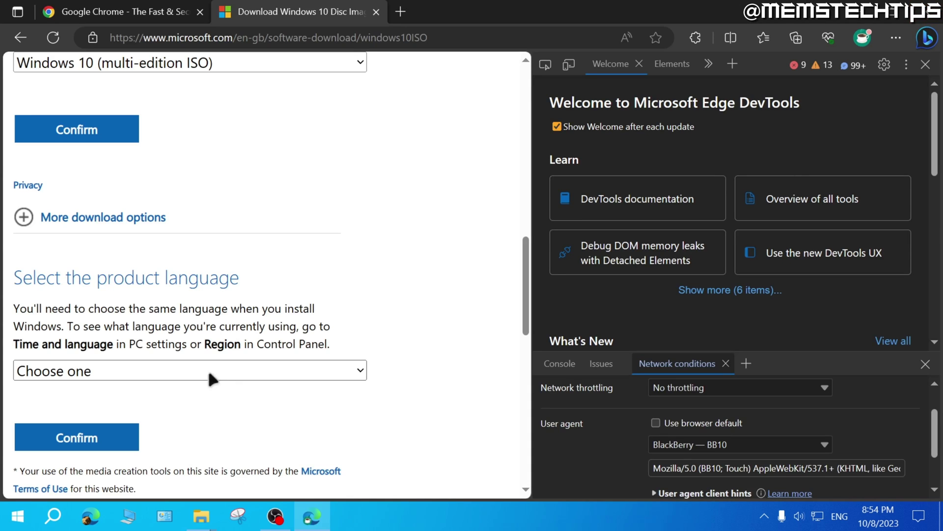
# Step: Choose English (United States) as the product language and confirm it
pyautogui.click(159, 369)
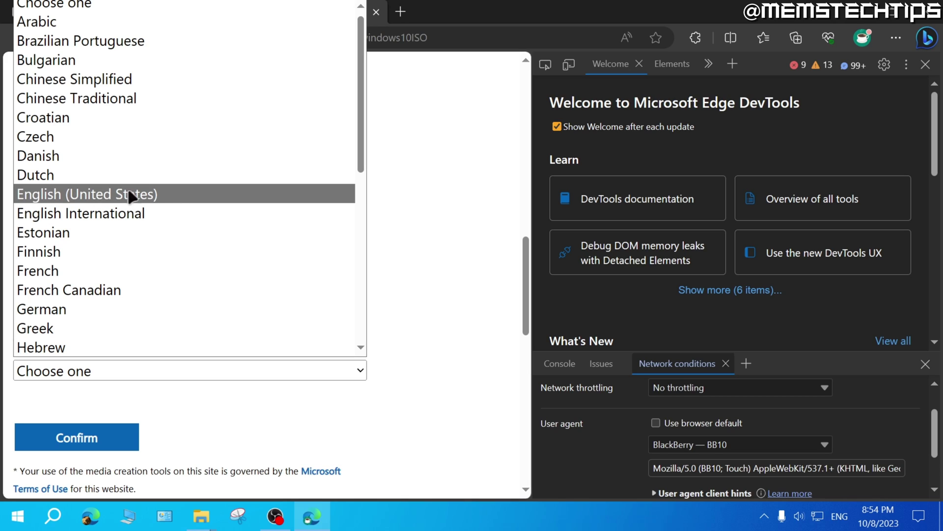
pyautogui.click(192, 198)
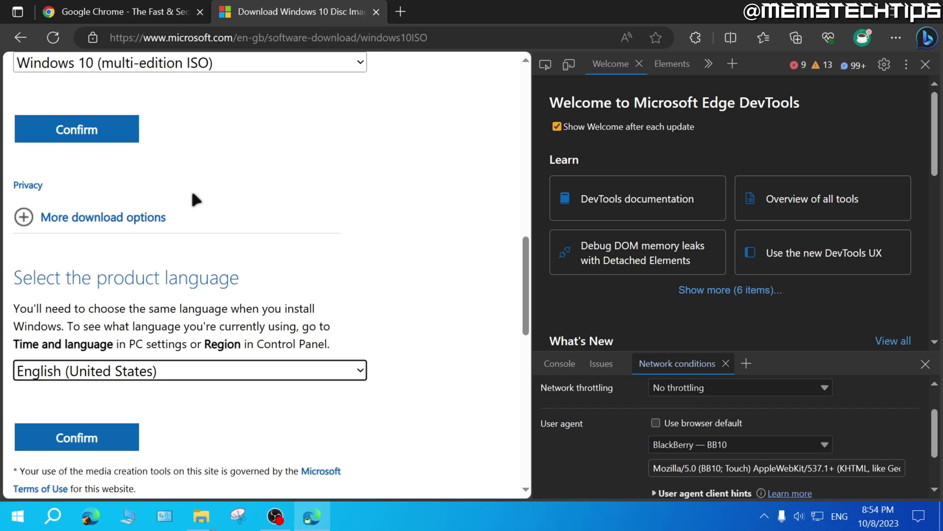
pyautogui.click(110, 444)
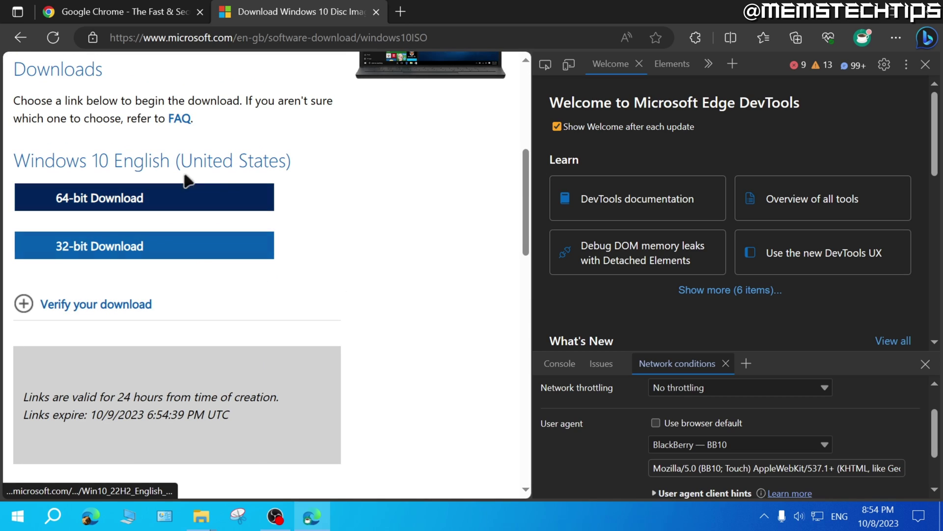
# Step: Start the 64-bit download of Win10_22H2_English_x64v1.iso
pyautogui.click(167, 201)
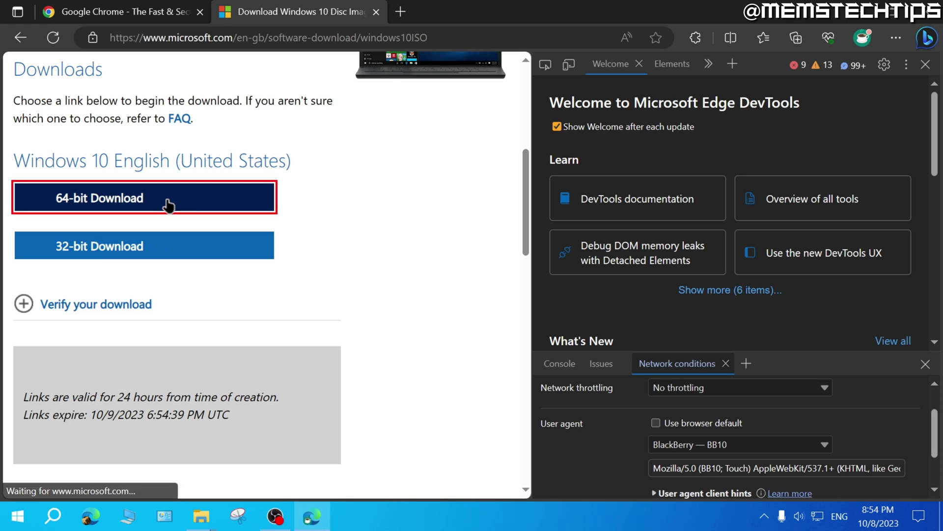